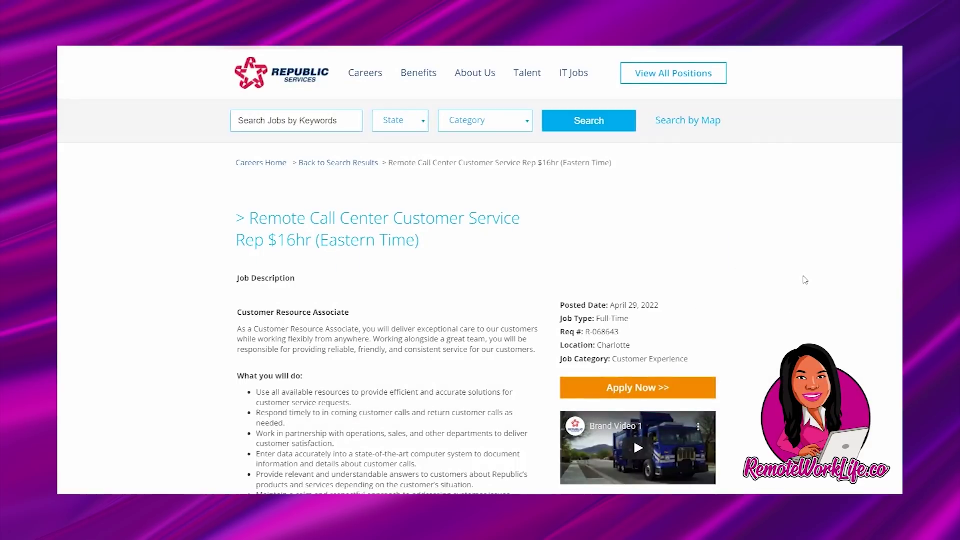
scroll(802, 280, "down", 1)
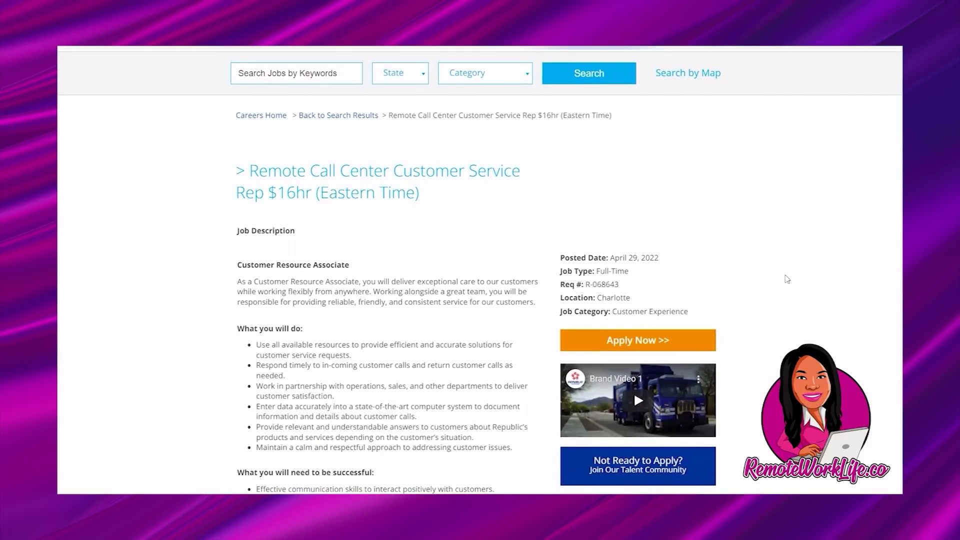
scroll(785, 280, "down", 3)
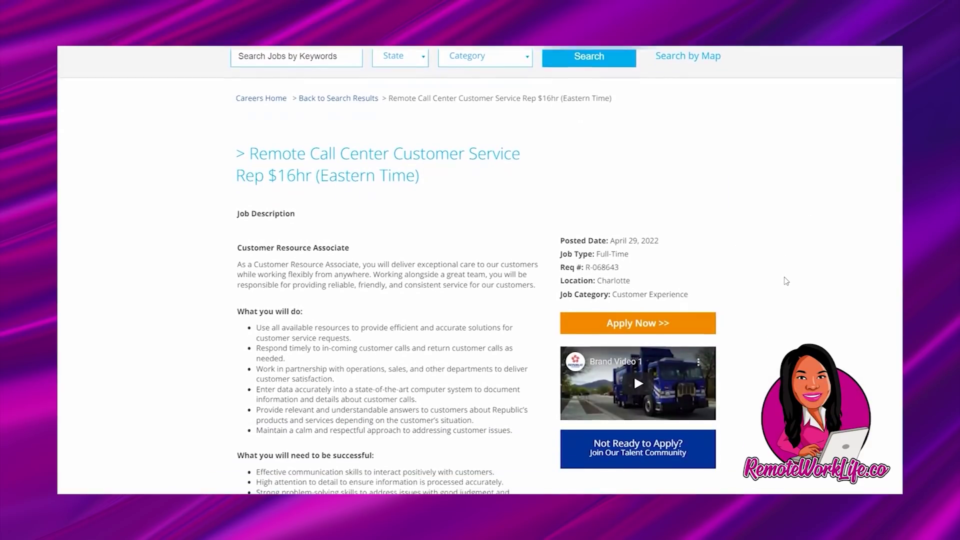
scroll(785, 280, "down", 3)
scroll(539, 328, "down", 3)
scroll(540, 328, "down", 3)
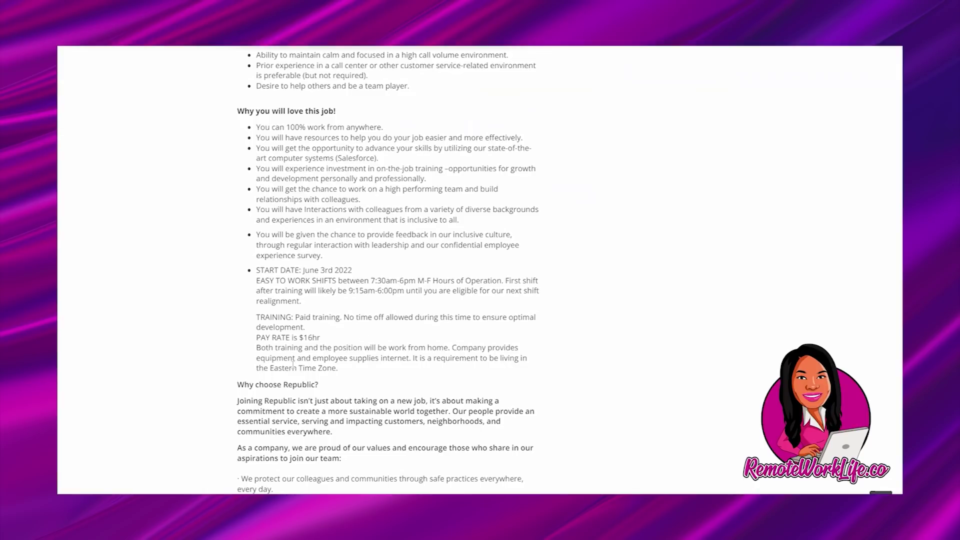
scroll(720, 319, "up", 5)
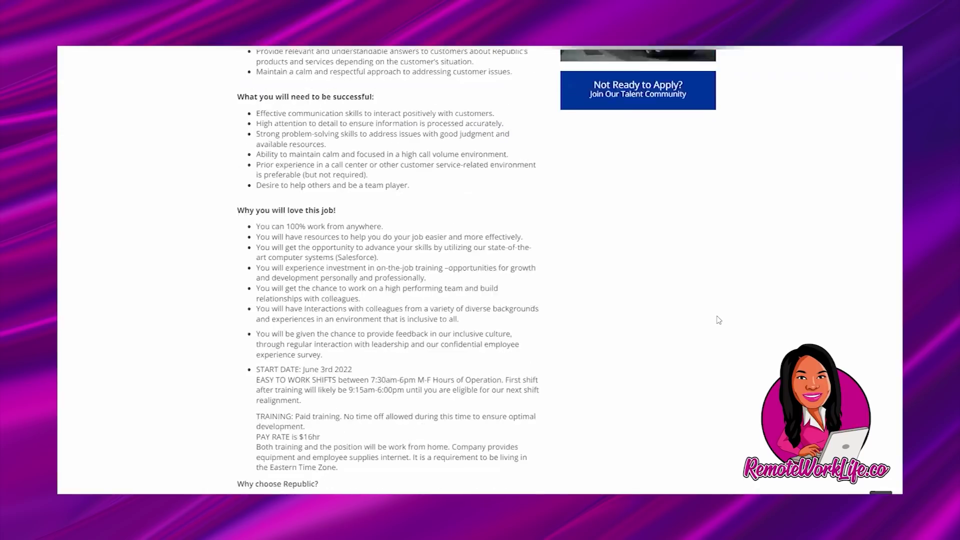
scroll(720, 319, "up", 3)
scroll(634, 248, "up", 4)
scroll(428, 338, "up", 5)
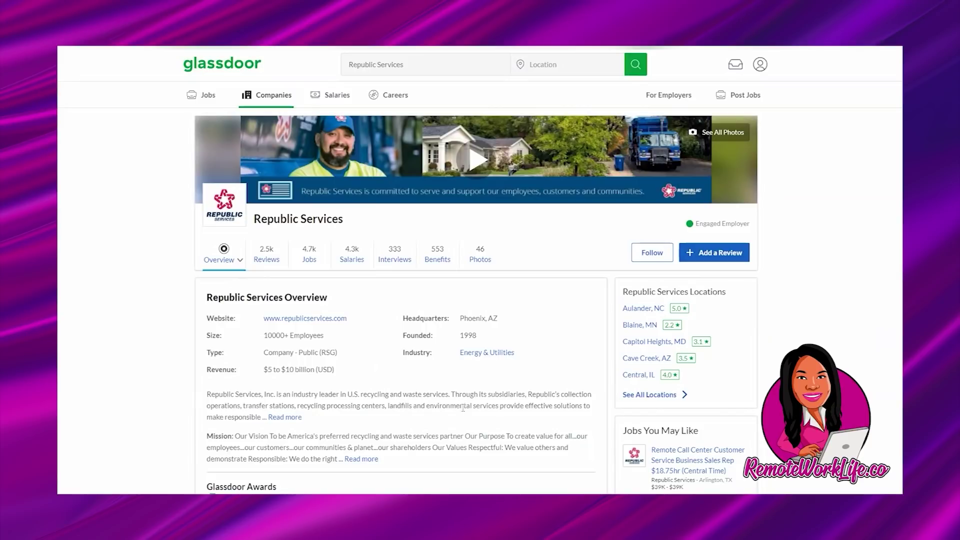
Expand the full Republic Services company description on the Glassdoor Overview page.
left_click(270, 418)
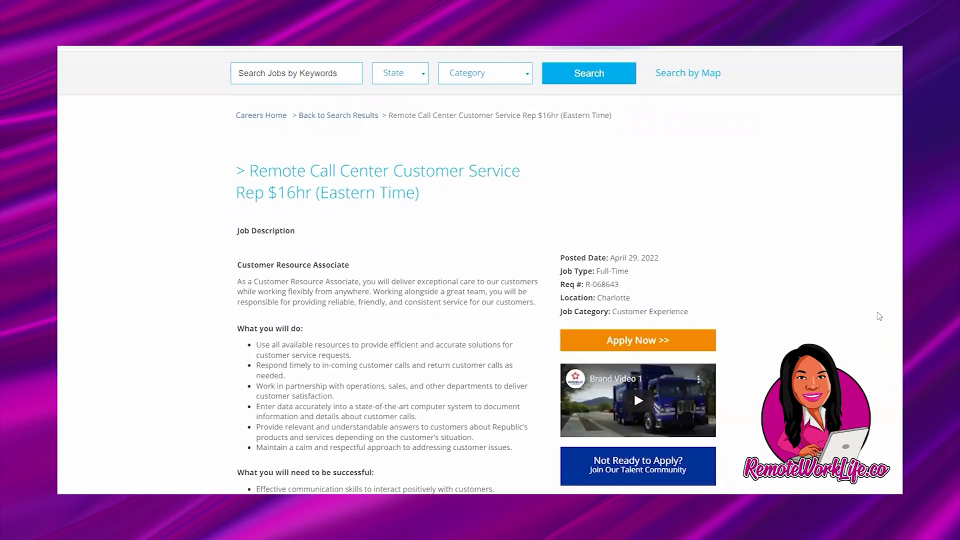
scroll(879, 316, "down", 3)
scroll(878, 315, "down", 2)
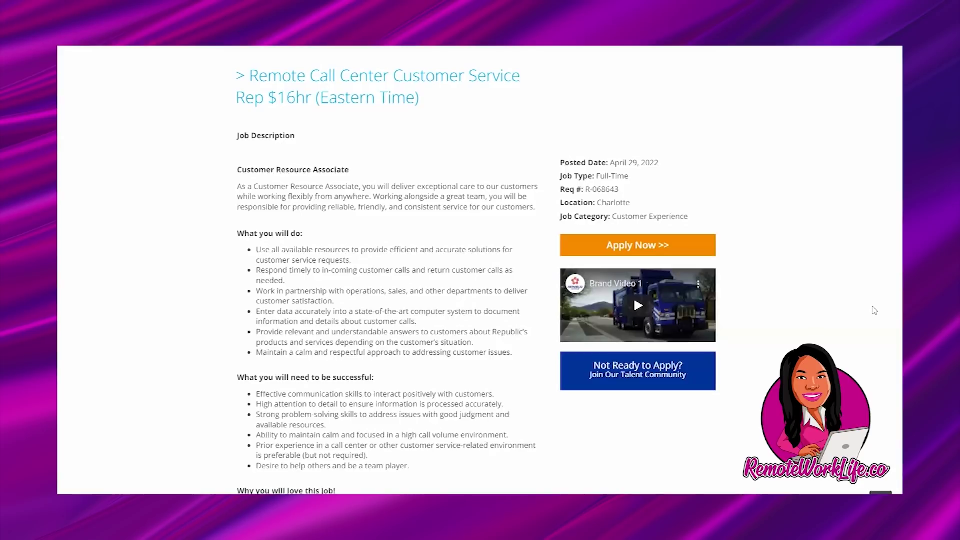
scroll(874, 310, "down", 2)
scroll(874, 310, "down", 2)
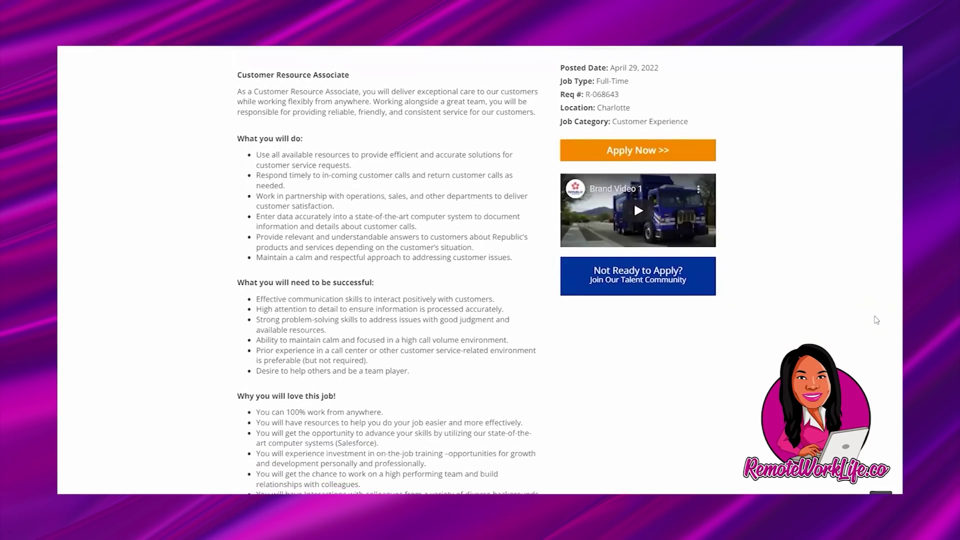
scroll(876, 323, "down", 2)
scroll(876, 323, "down", 2)
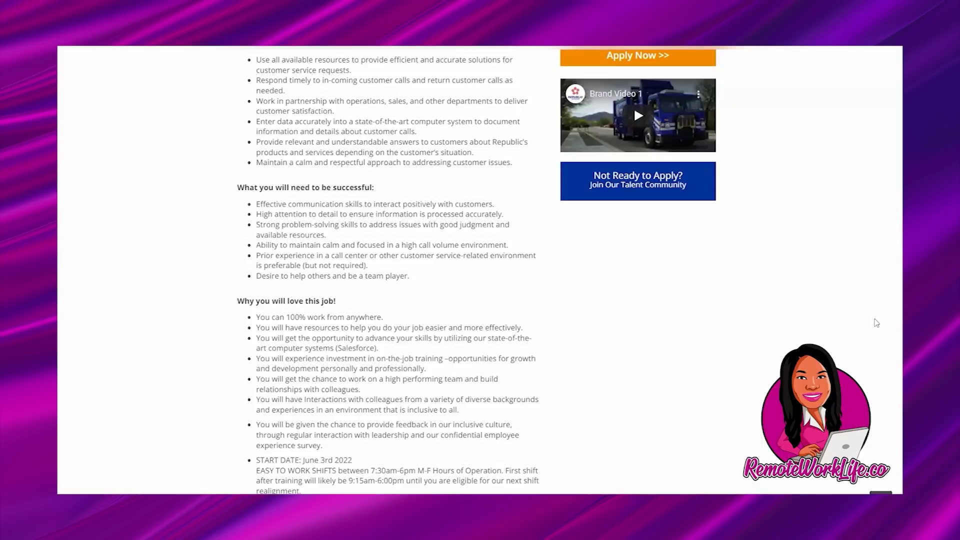
scroll(863, 362, "down", 3)
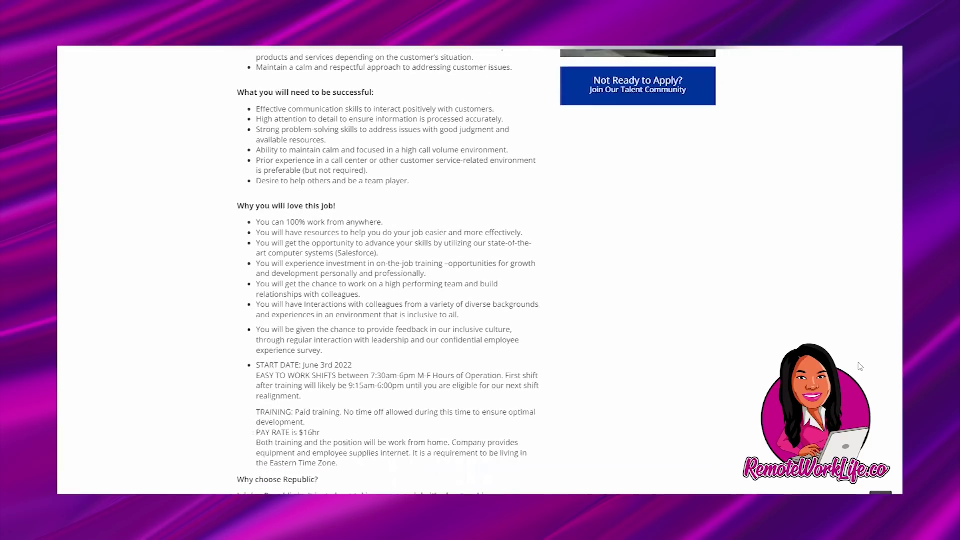
scroll(861, 366, "down", 2)
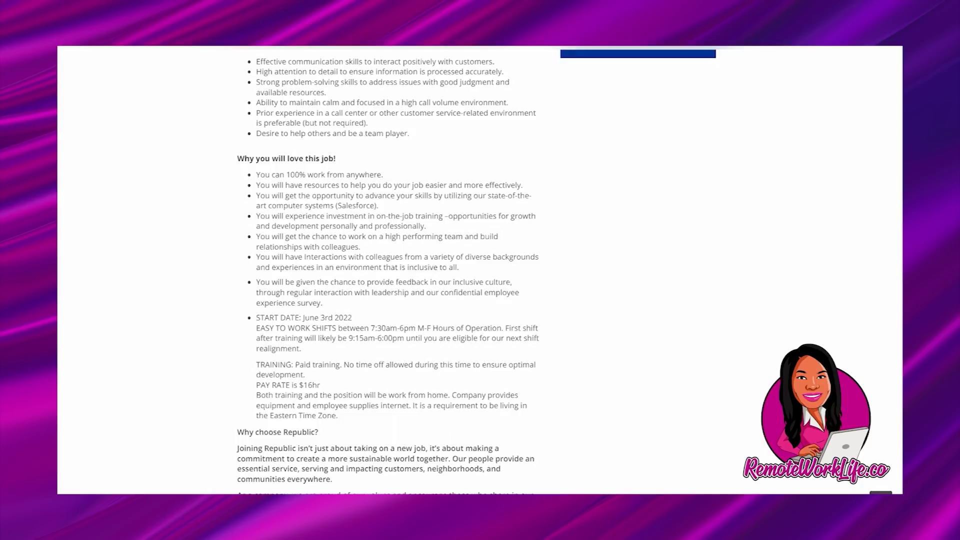
scroll(389, 271, "down", 3)
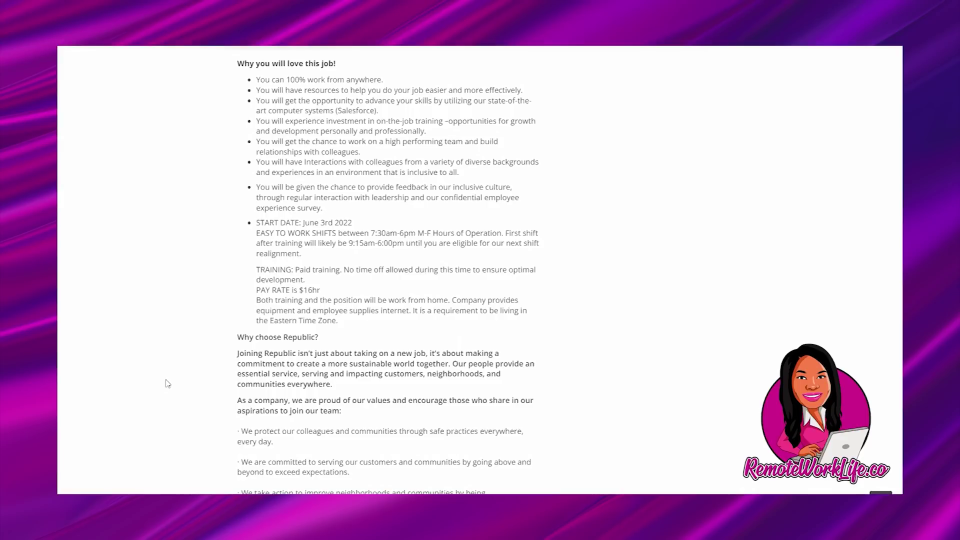
scroll(167, 383, "down", 3)
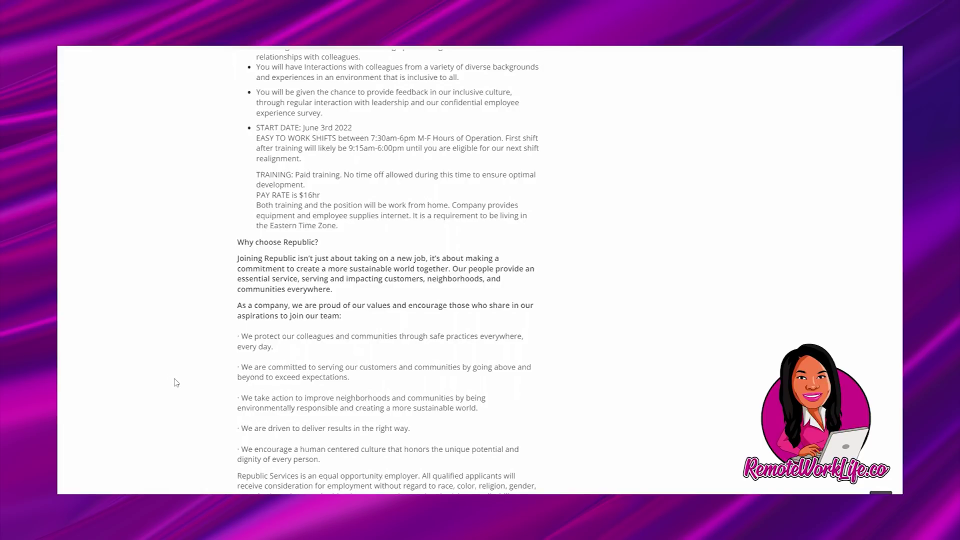
scroll(177, 383, "down", 1)
scroll(178, 382, "down", 1)
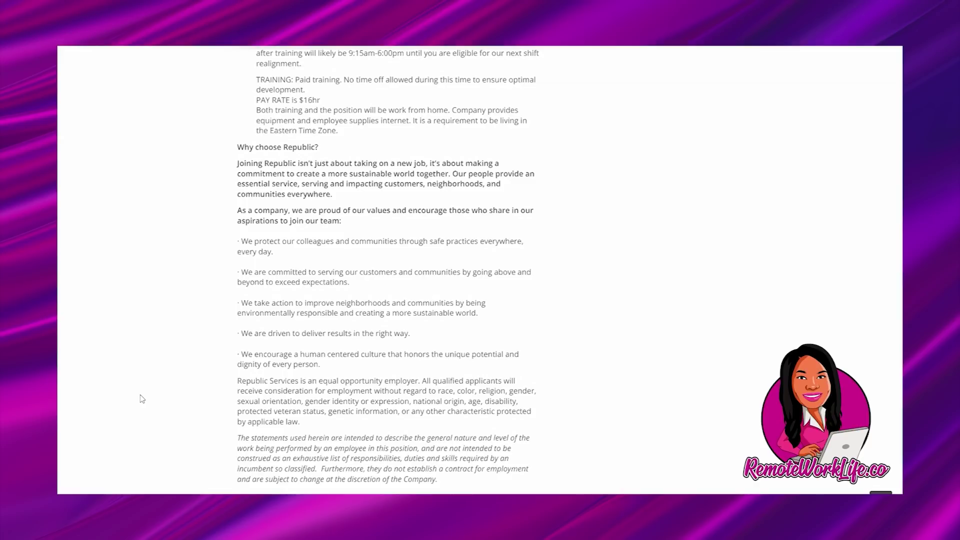
scroll(142, 399, "down", 2)
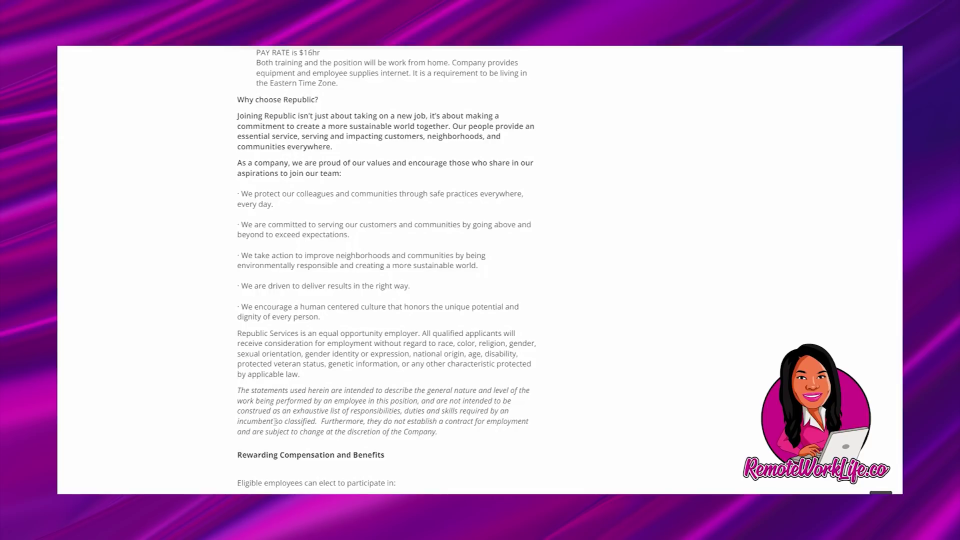
scroll(275, 421, "down", 3)
scroll(275, 422, "down", 1)
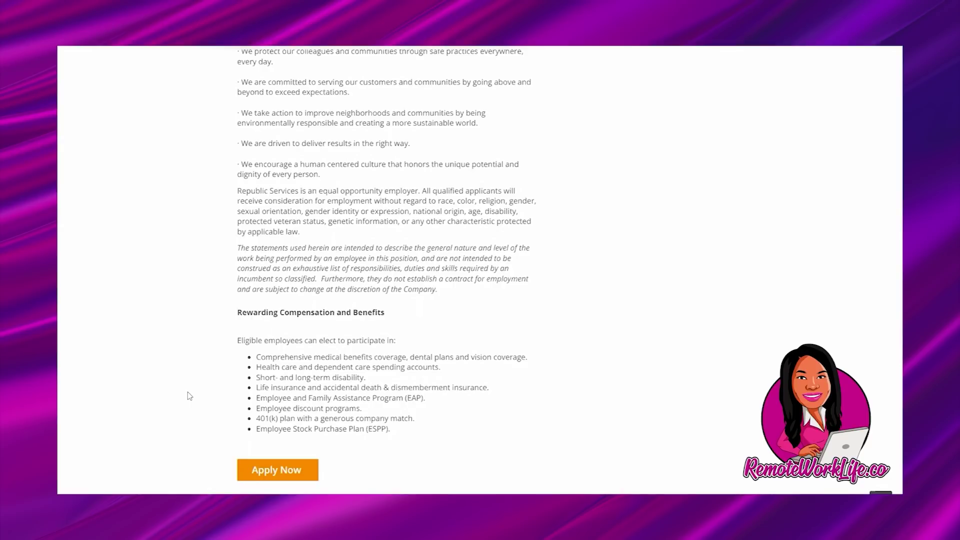
scroll(189, 395, "down", 3)
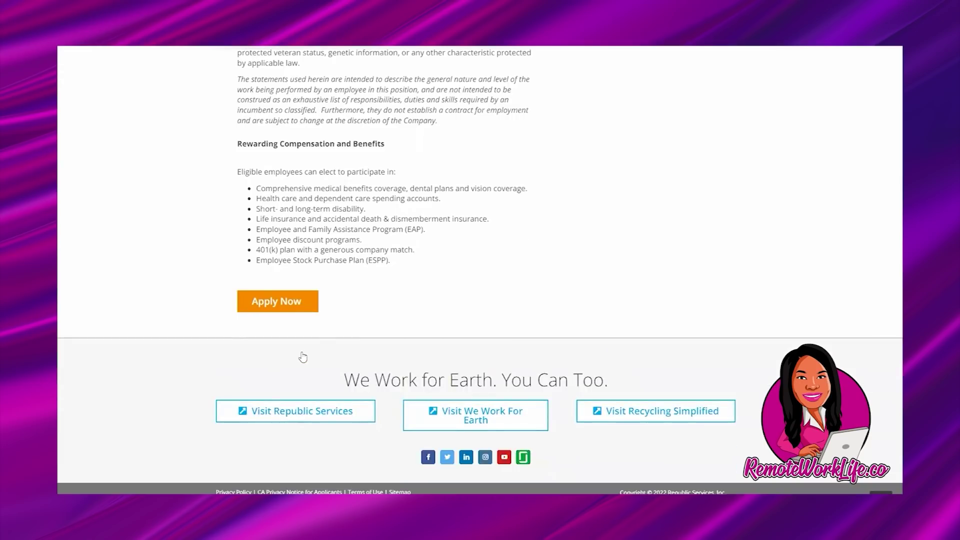
scroll(315, 450, "up", 10)
scroll(360, 364, "up", 8)
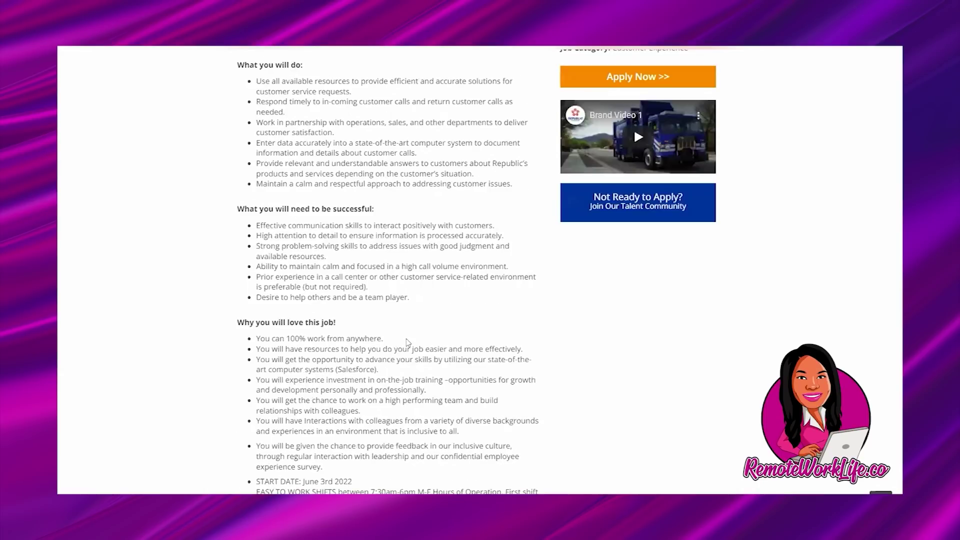
scroll(407, 339, "up", 8)
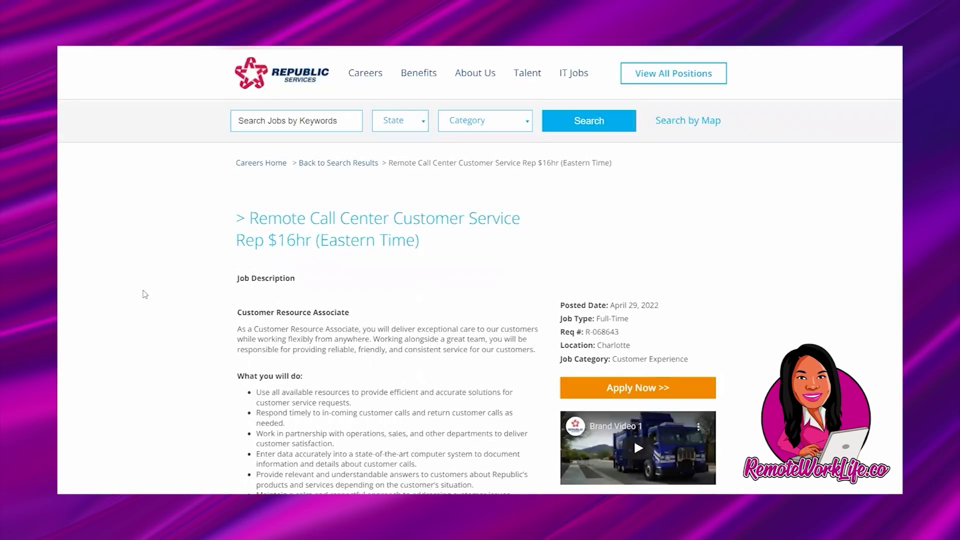
scroll(137, 298, "down", 3)
scroll(137, 298, "down", 5)
scroll(137, 298, "up", 8)
scroll(138, 293, "down", 4)
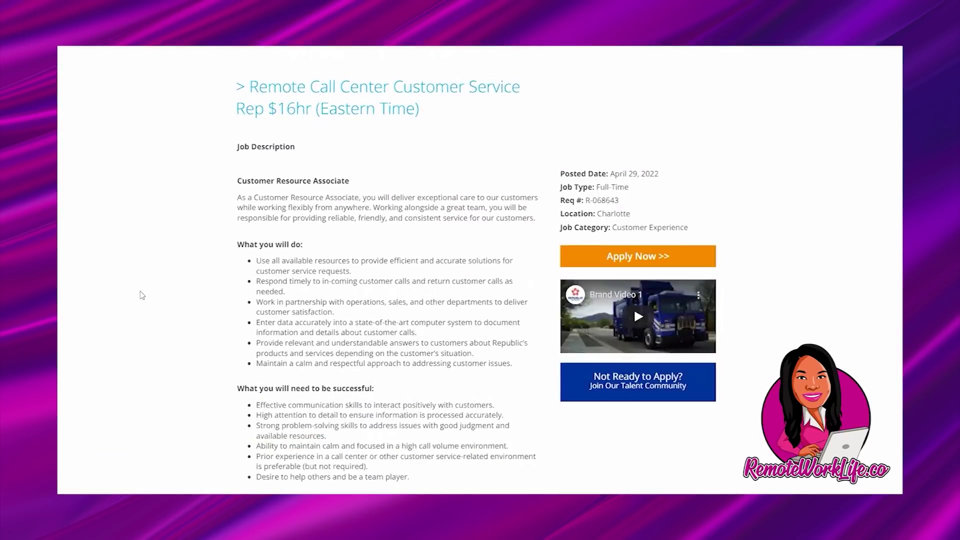
scroll(141, 296, "down", 5)
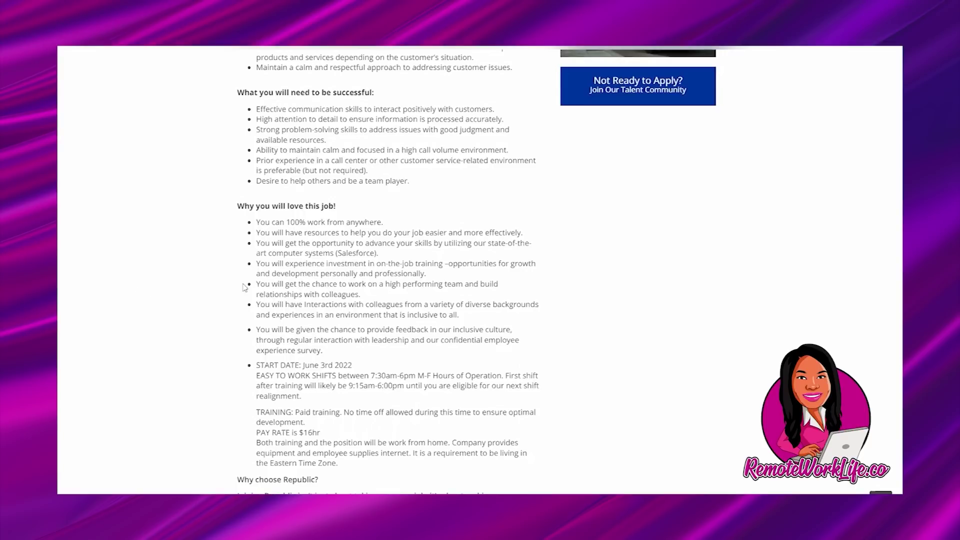
Highlight the Eastern Time posting's June 3rd 2022 start date, then switch to the Pacific Time posting.
left_click_drag(304, 365, 372, 368)
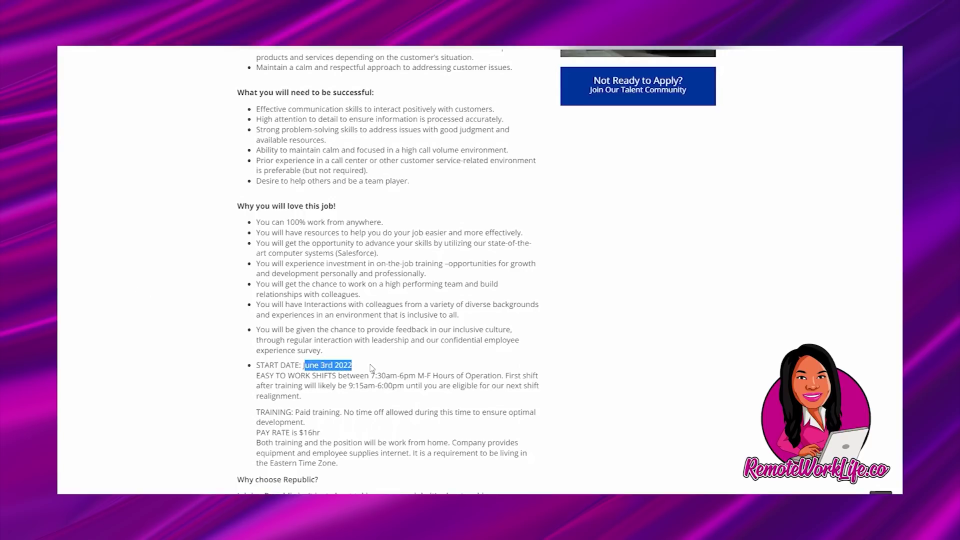
left_click(551, 173)
scroll(626, 123, "up", 15)
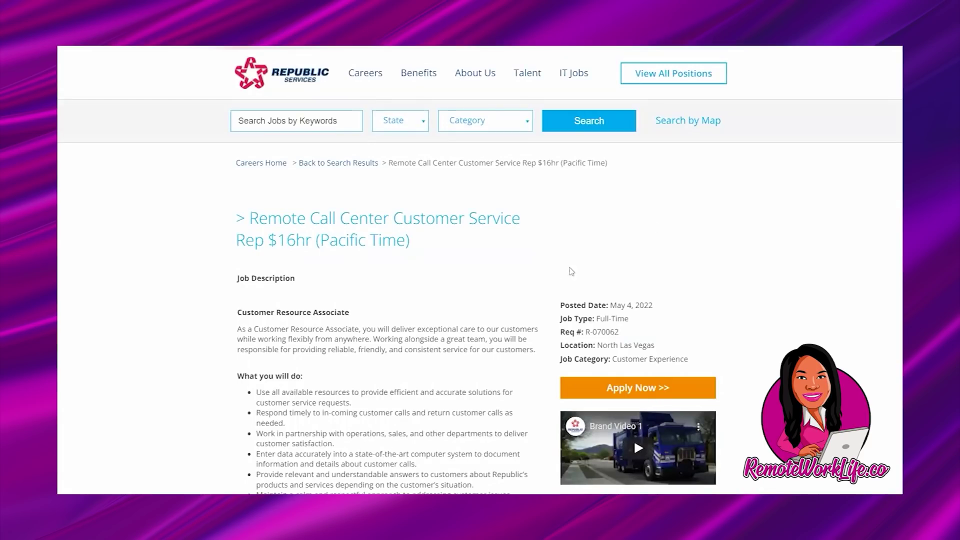
scroll(482, 314, "down", 2)
scroll(481, 313, "down", 5)
scroll(480, 313, "down", 4)
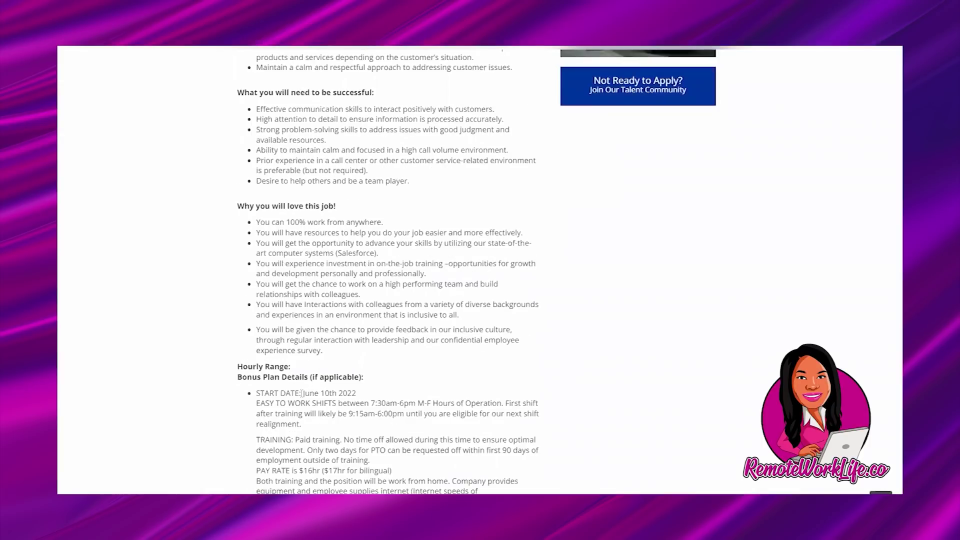
Highlight the Pacific Time posting's June 10th 2022 start date, then return to the Eastern Time posting.
left_click_drag(302, 393, 357, 394)
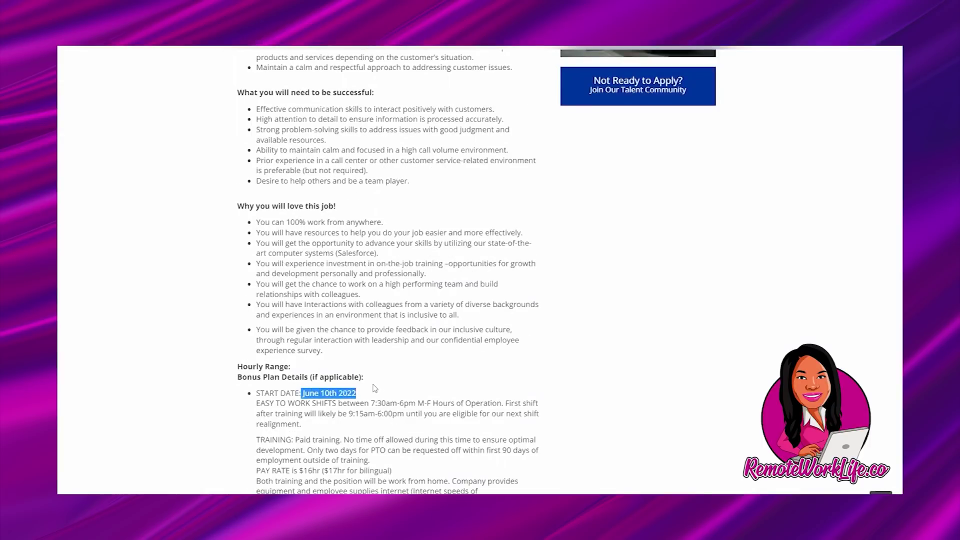
left_click(375, 389)
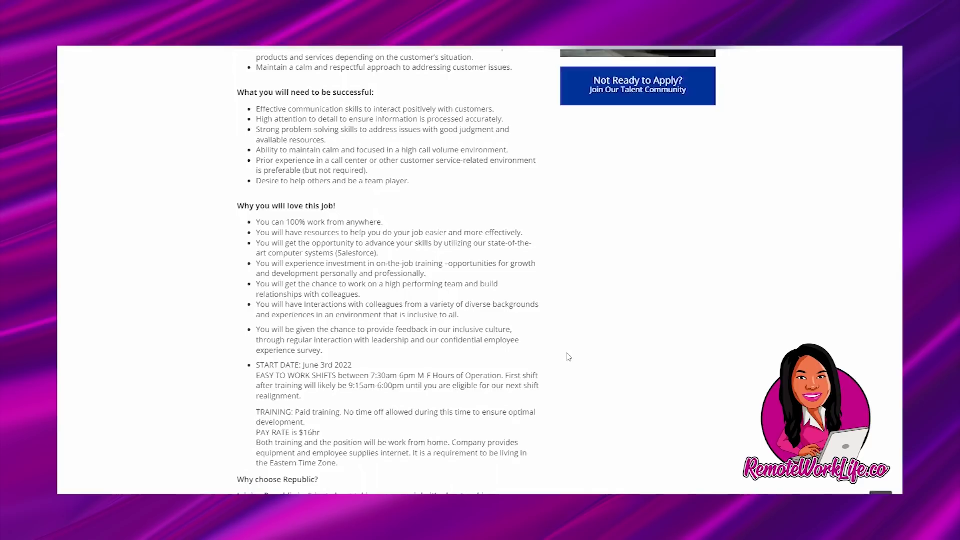
scroll(622, 368, "down", 5)
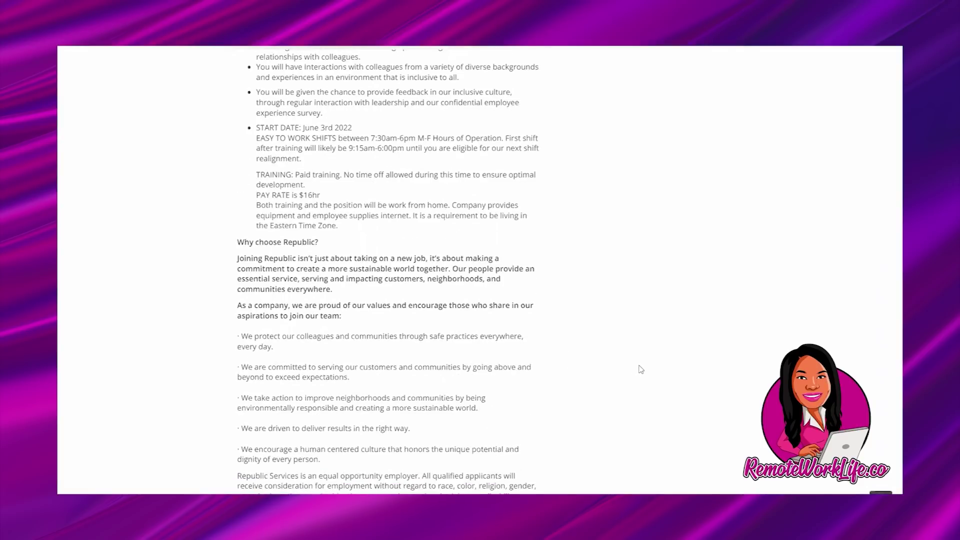
scroll(660, 371, "down", 5)
scroll(683, 374, "down", 4)
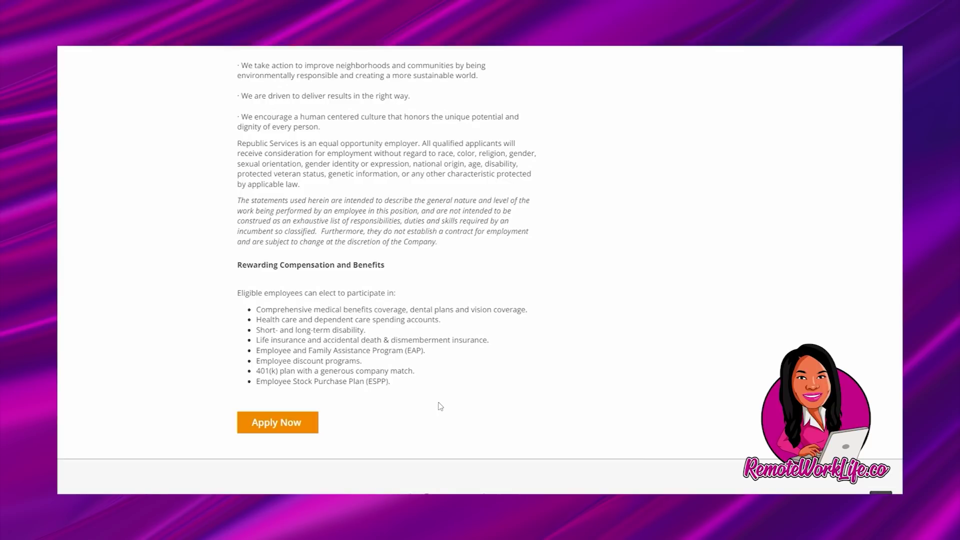
scroll(440, 406, "up", 5)
scroll(439, 405, "up", 3)
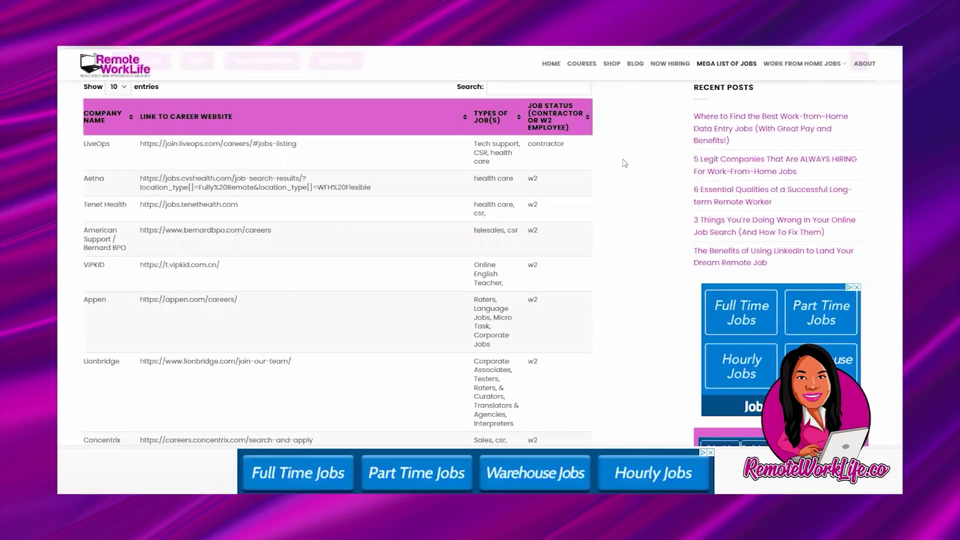
scroll(623, 162, "down", 5)
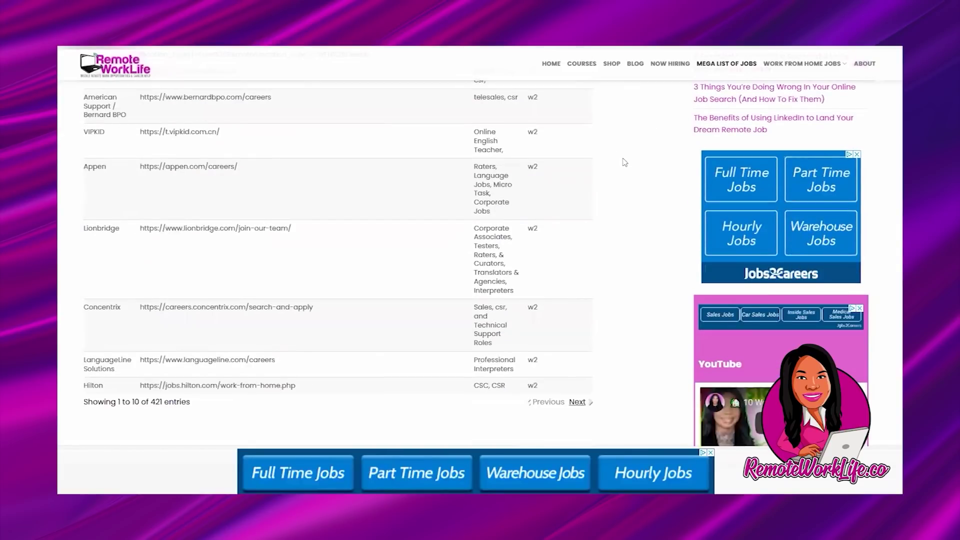
scroll(623, 162, "up", 3)
scroll(623, 162, "up", 3)
scroll(624, 162, "up", 2)
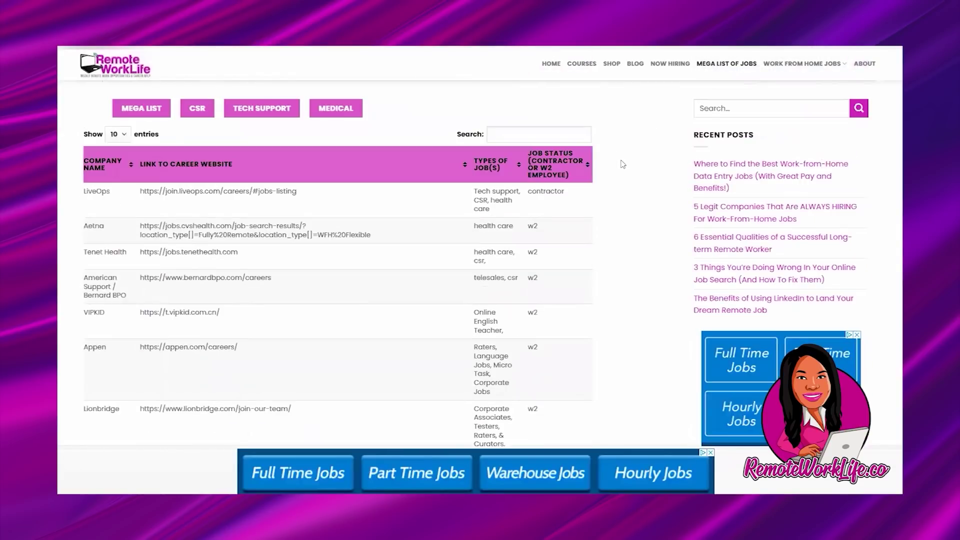
scroll(611, 206, "down", 1)
scroll(605, 237, "down", 1)
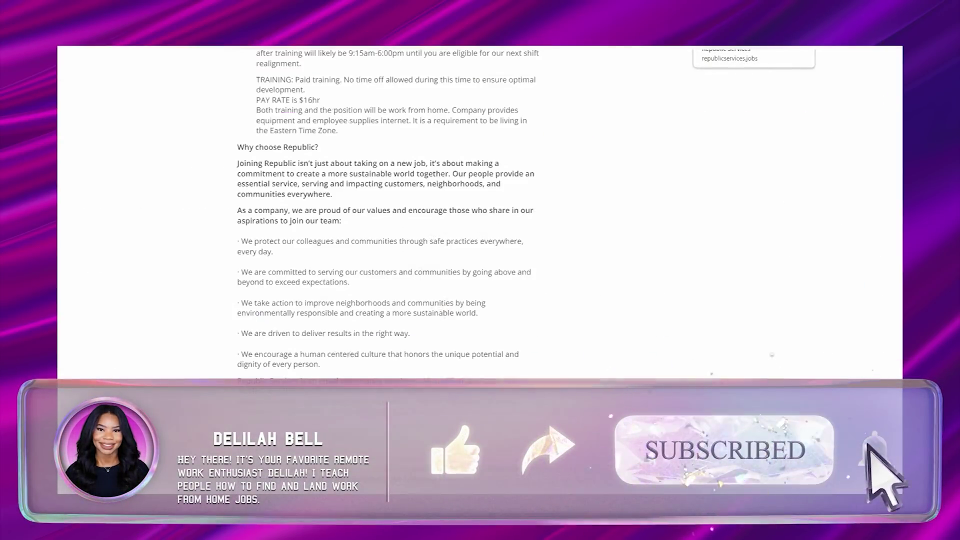
scroll(717, 232, "down", 8)
scroll(717, 232, "down", 5)
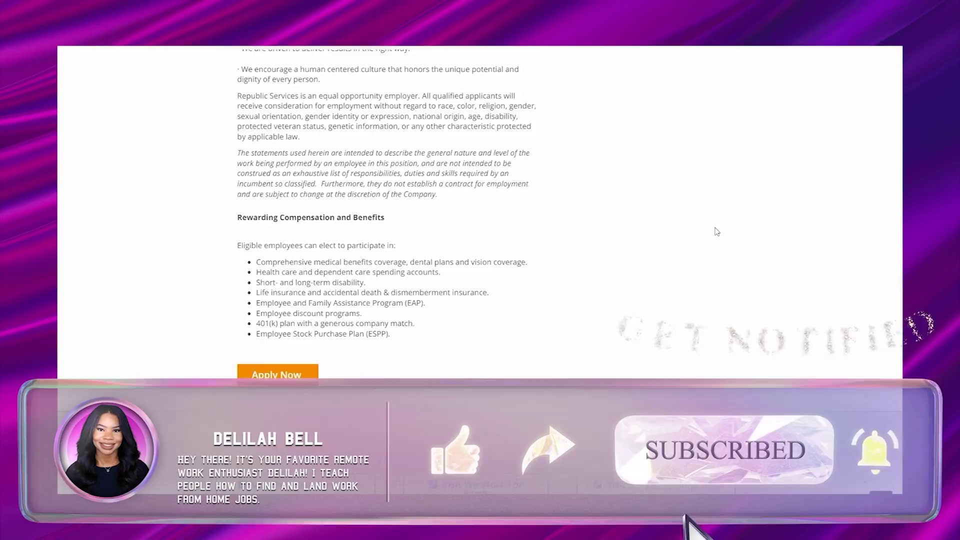